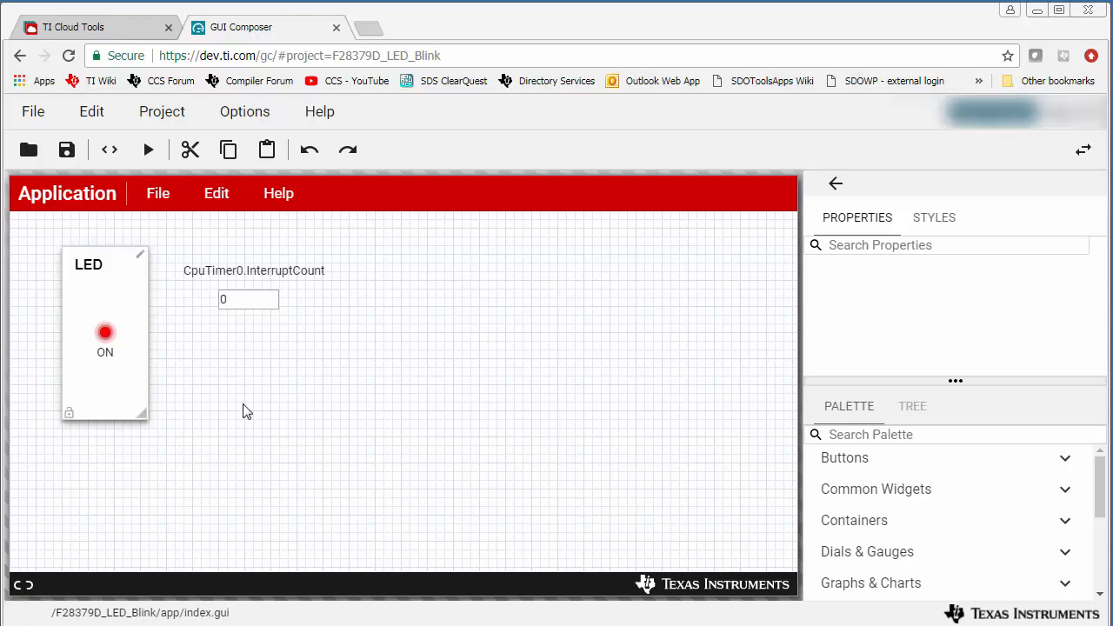
- Review the settings of the LED tile and the counter box in the designer
click(111, 387)
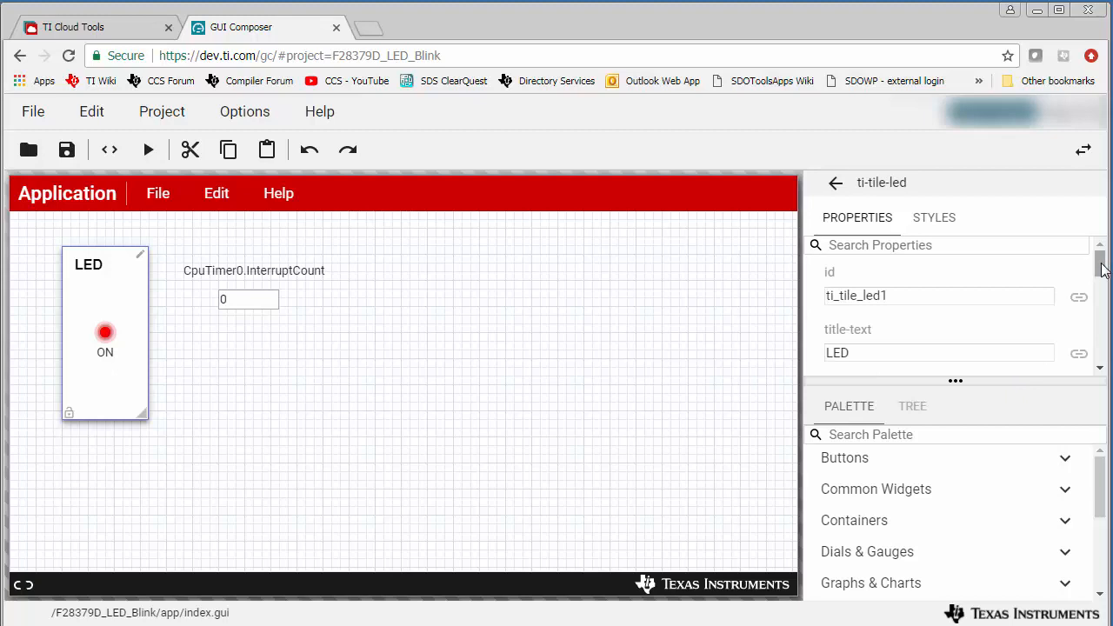
drag(1100, 266, 1104, 327)
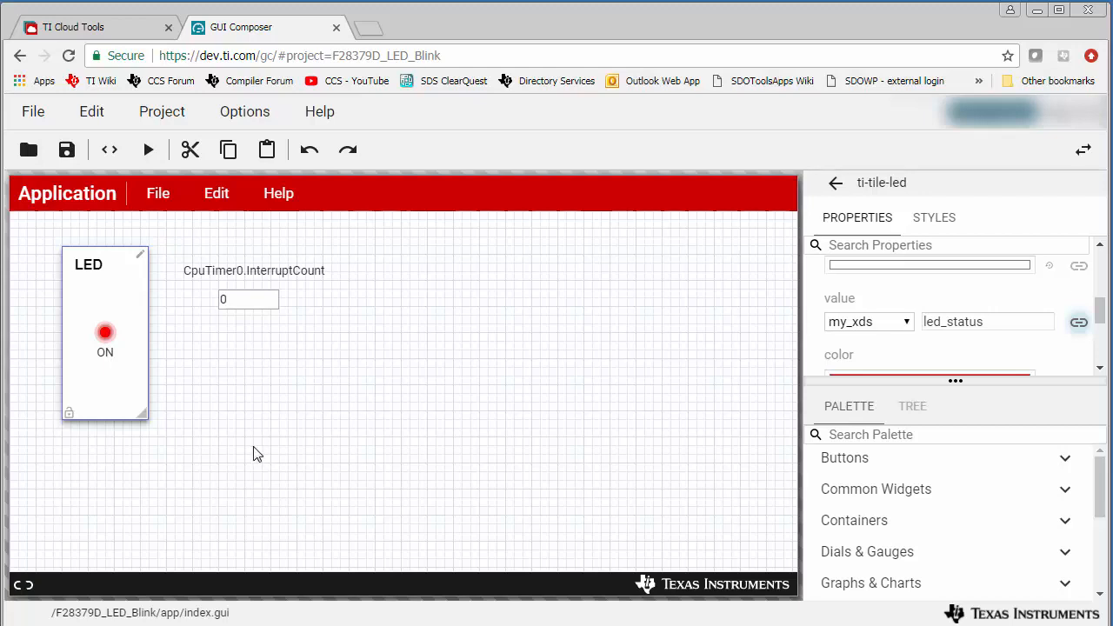
click(265, 302)
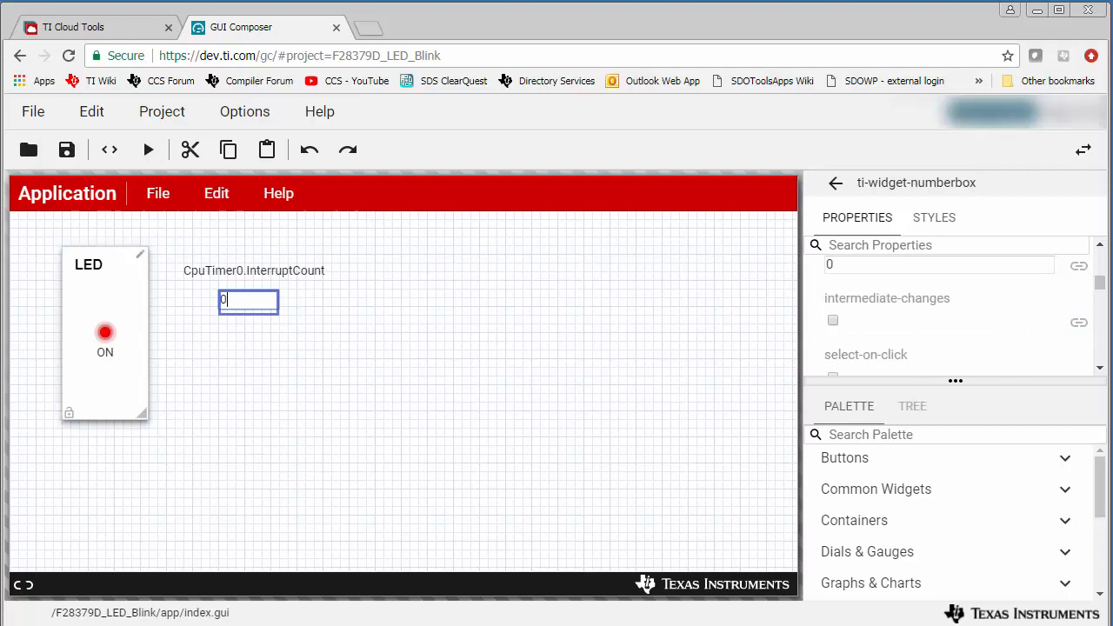
drag(1101, 285, 1104, 252)
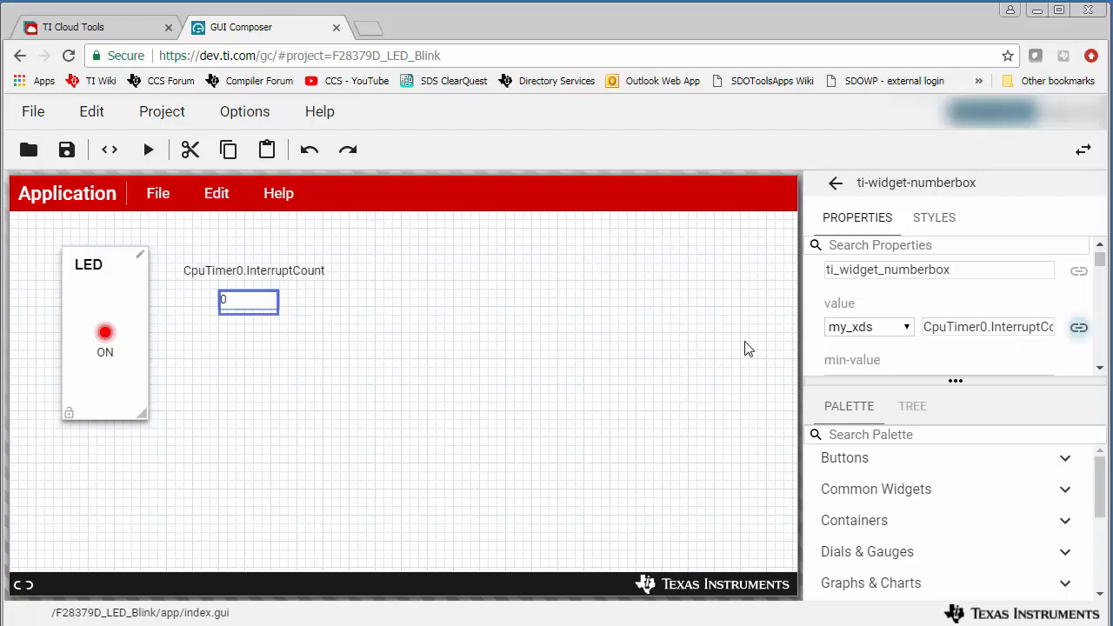
- Review the project properties, including the my_xds debug probe target communication settings
click(161, 111)
click(232, 380)
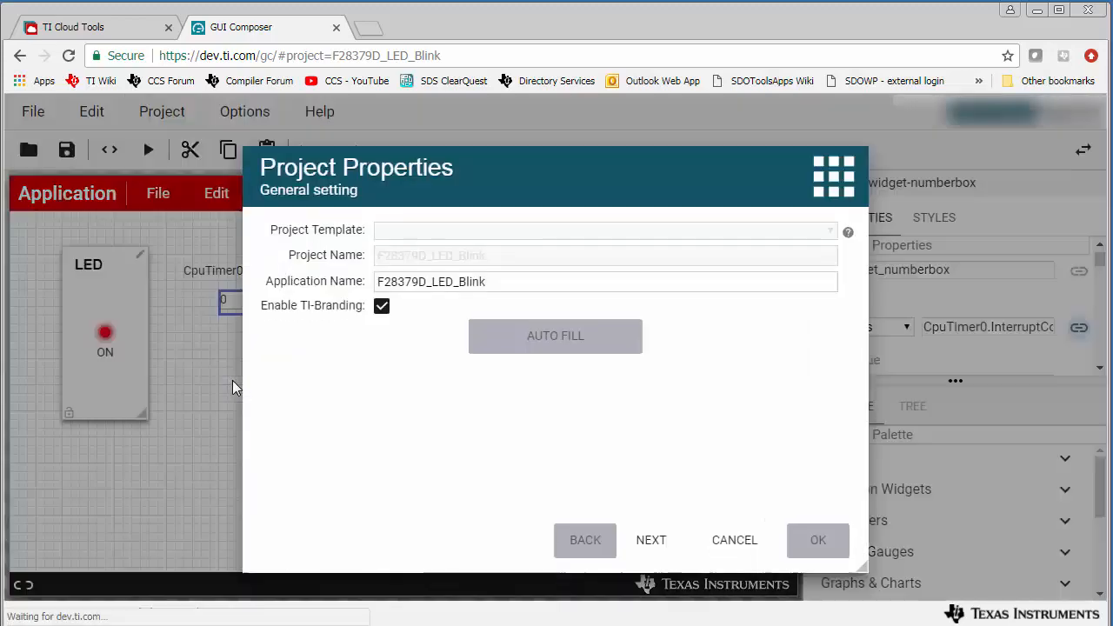
click(653, 540)
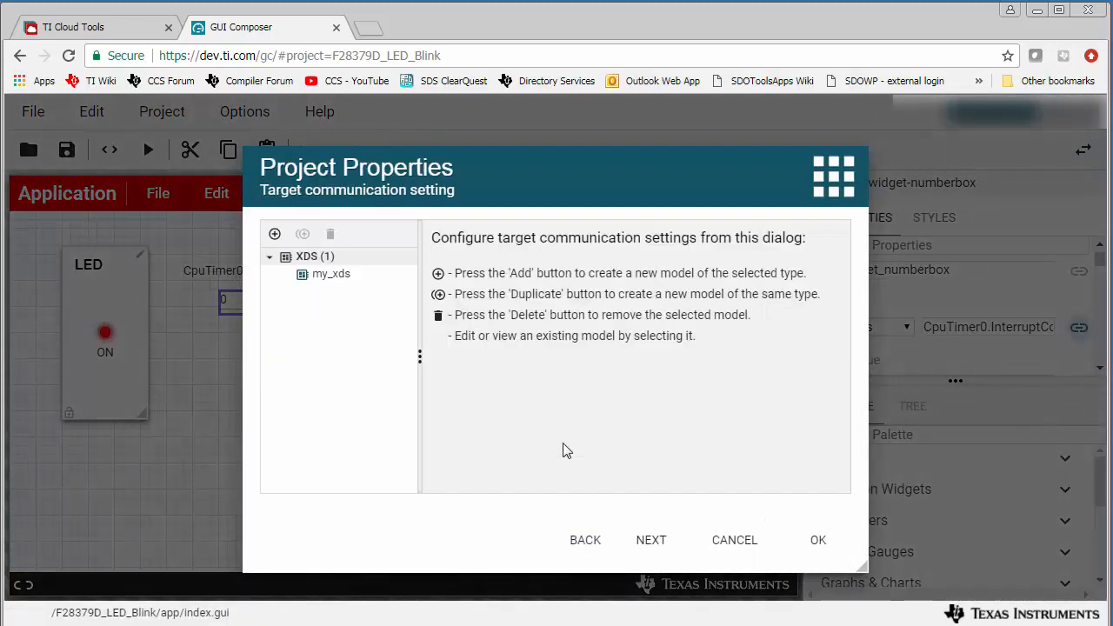
click(331, 273)
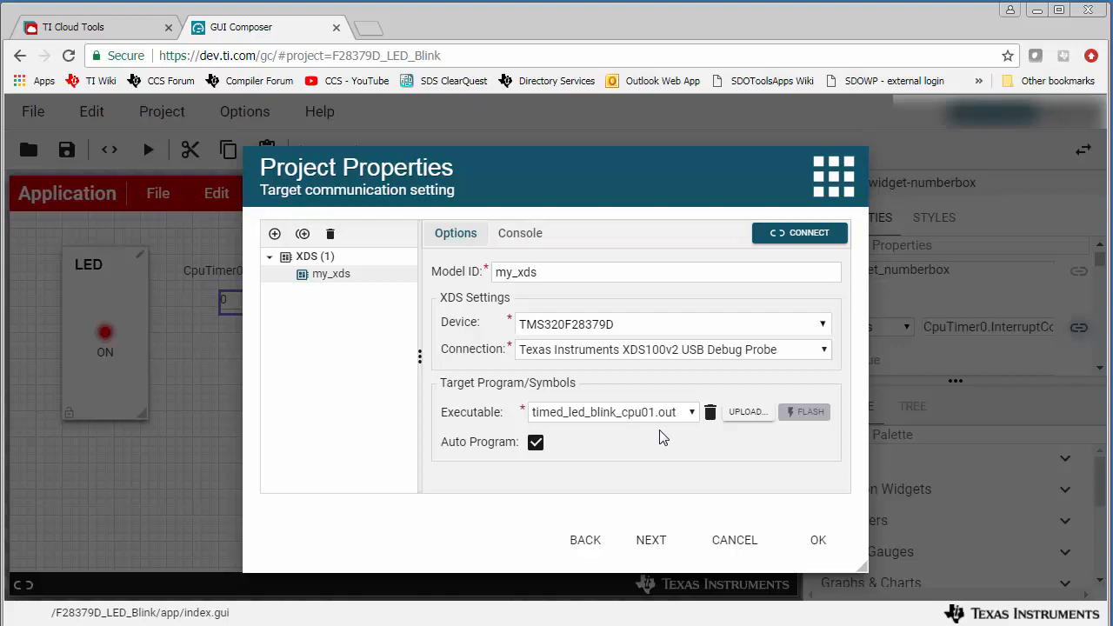
click(734, 541)
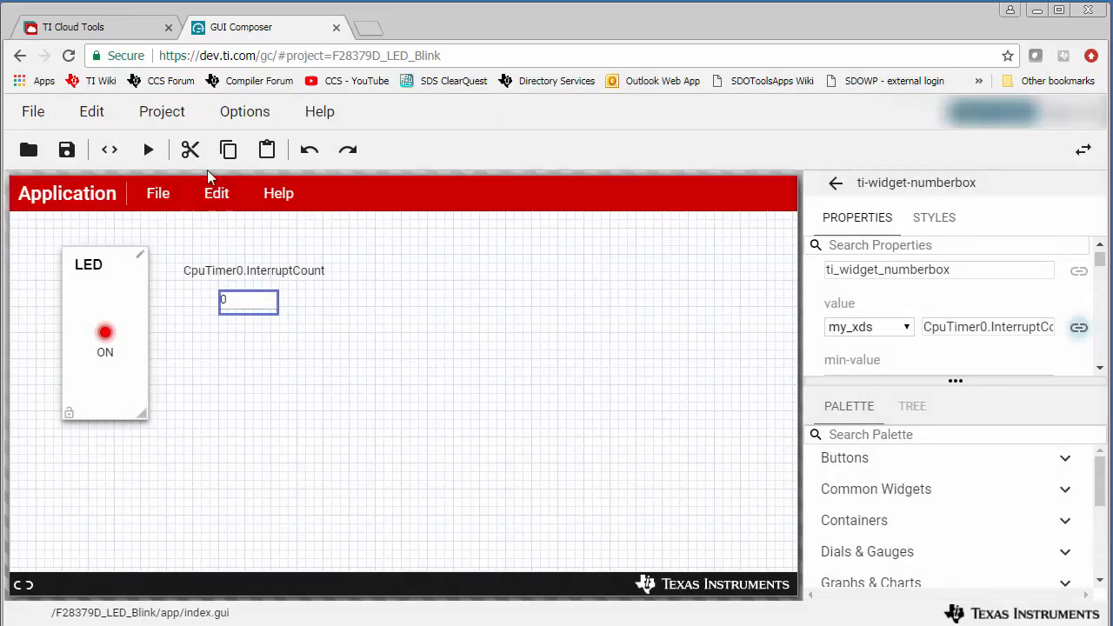
- Start the Export as Stand-Alone App and bring up the detailed installation instructions in another tab
click(32, 113)
mouse_move(65, 259)
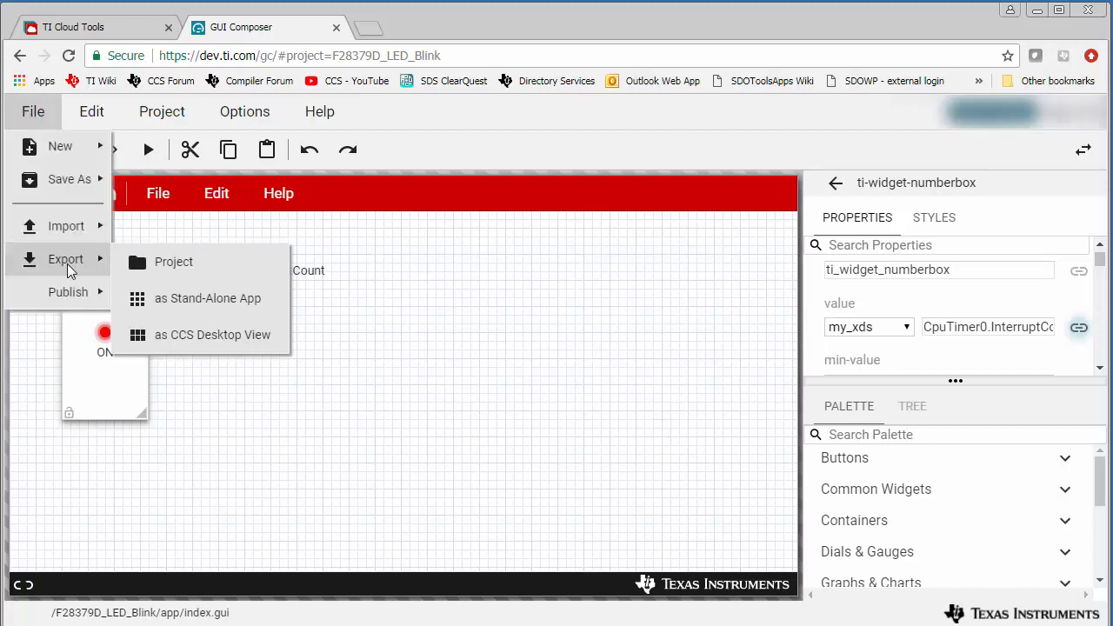
click(207, 299)
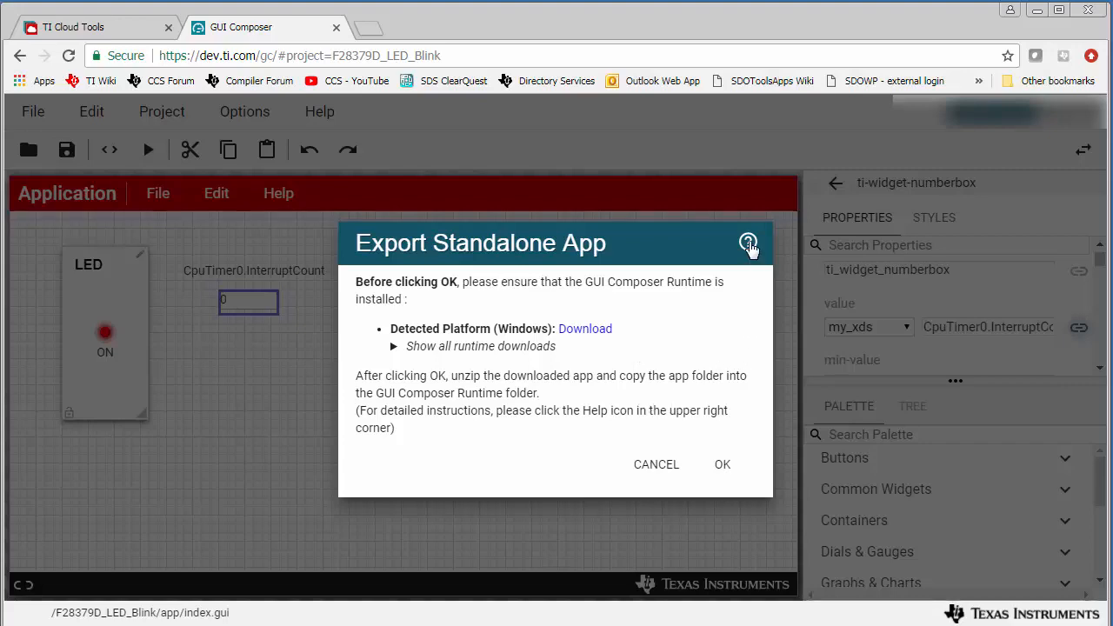
click(750, 246)
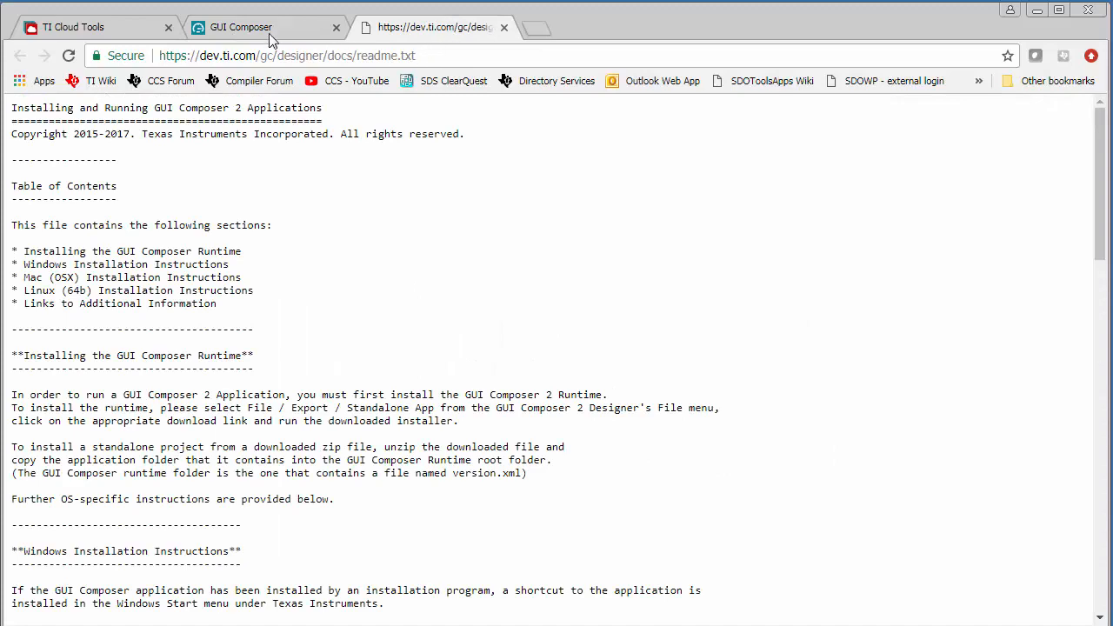
click(241, 27)
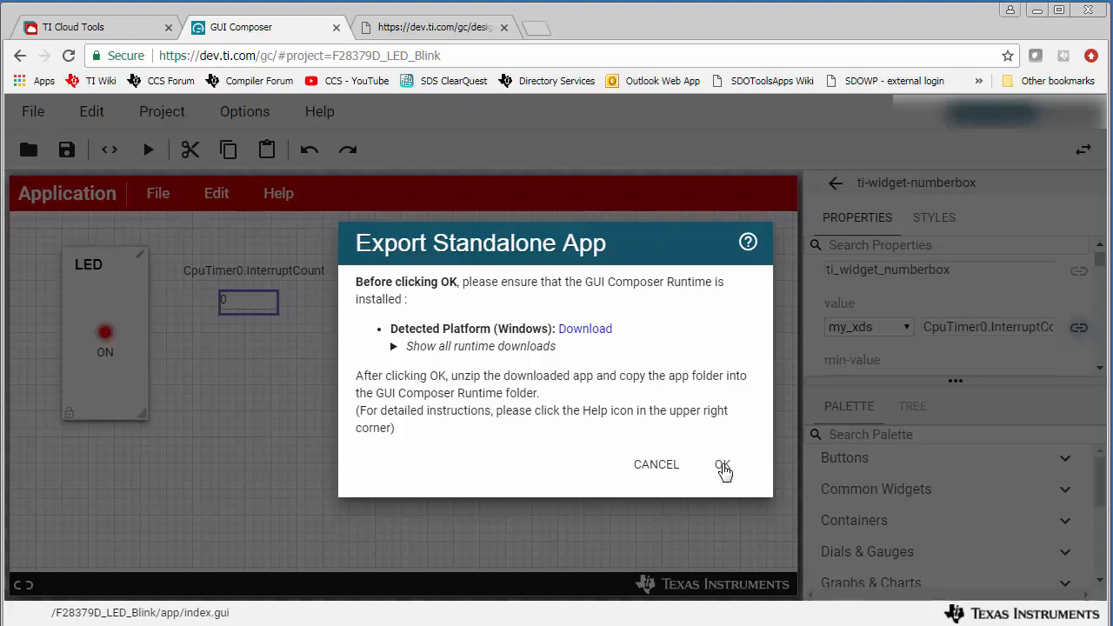
- Confirm the export so F28379D_LED_Blink.zip downloads, then dismiss the prompt
click(723, 466)
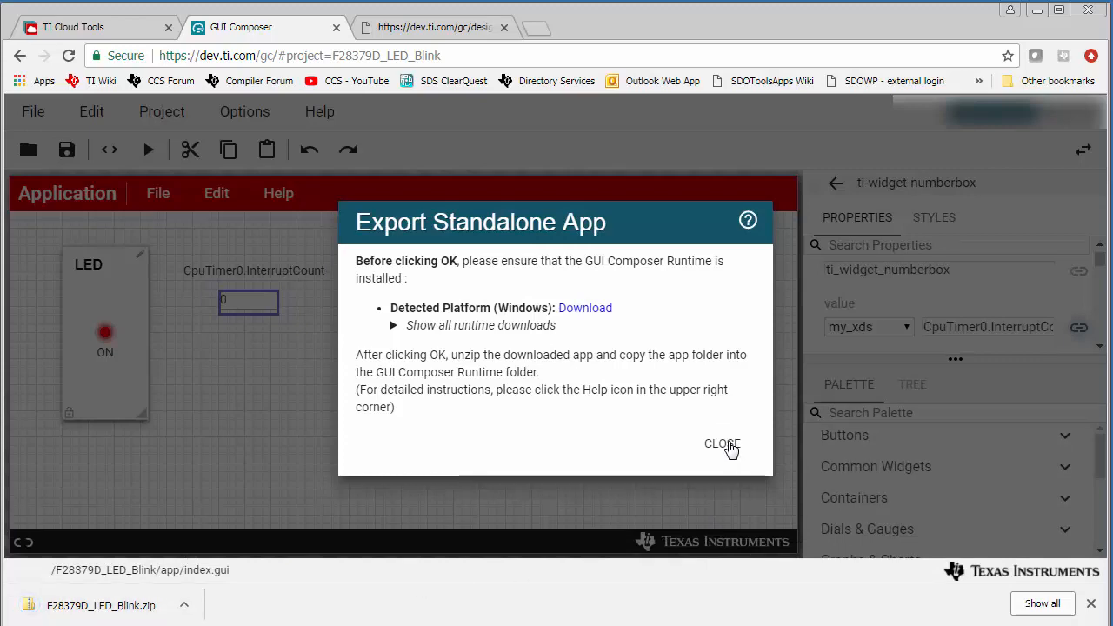
click(726, 444)
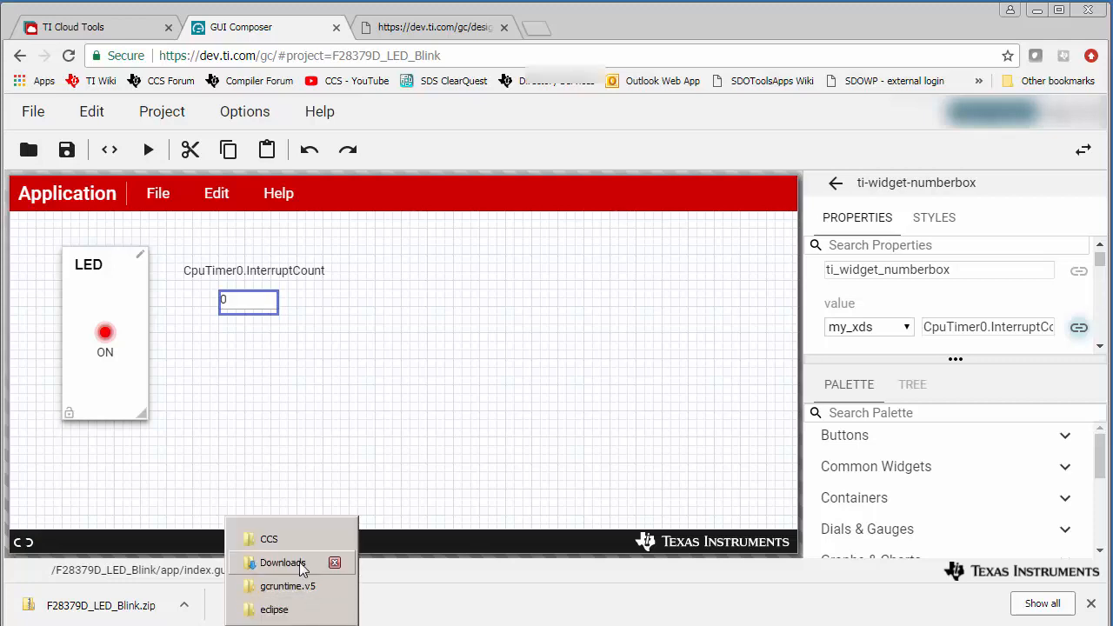
- In Downloads sorted newest first, extract F28379D_LED_Blink.zip into its own folder with 7-Zip
click(287, 561)
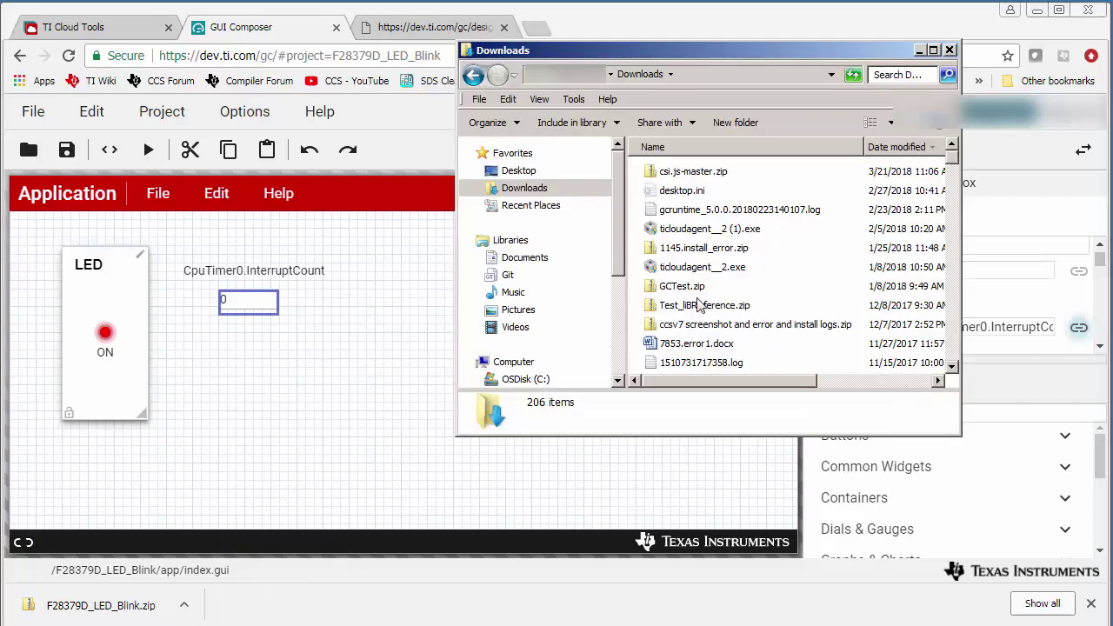
click(896, 146)
click(896, 147)
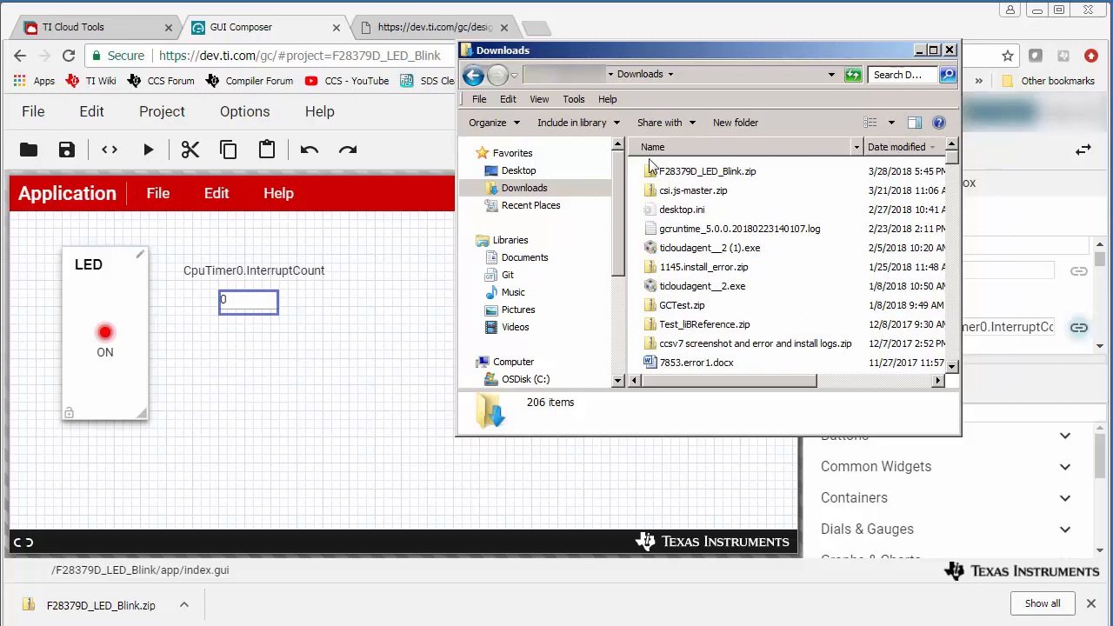
right_click(723, 174)
mouse_move(755, 286)
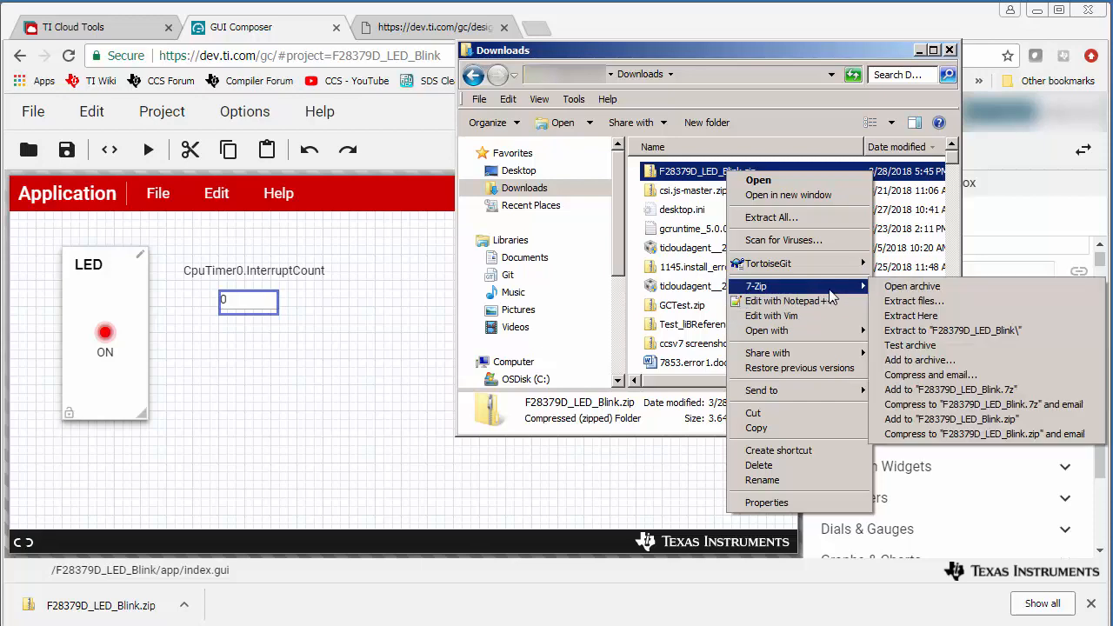
click(956, 330)
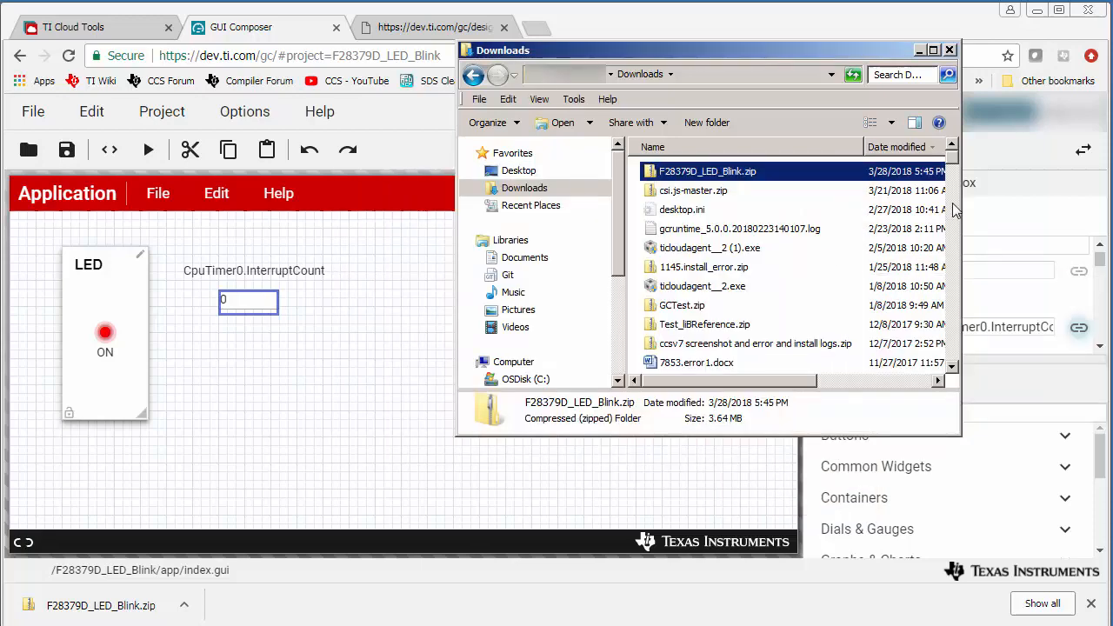
scroll(954, 169, down, 2)
scroll(955, 170, down, 3)
scroll(783, 261, down, 2)
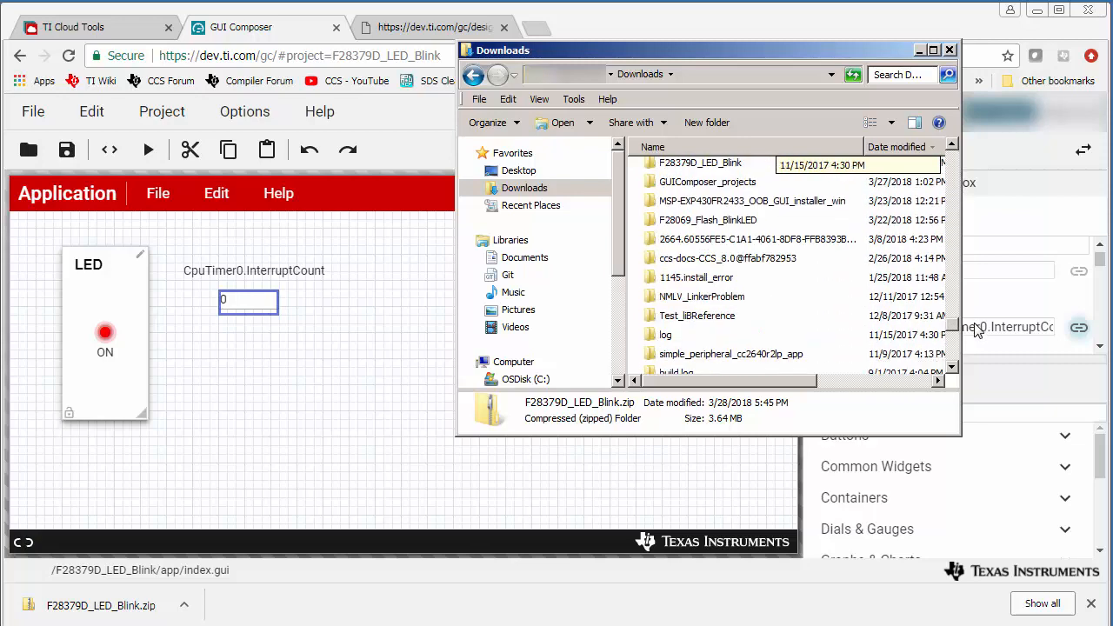
scroll(739, 261, up, 3)
- Enter the extracted F28379D_LED_Blink folder and bring up the gcruntime.v5 runtime folder
double_click(701, 263)
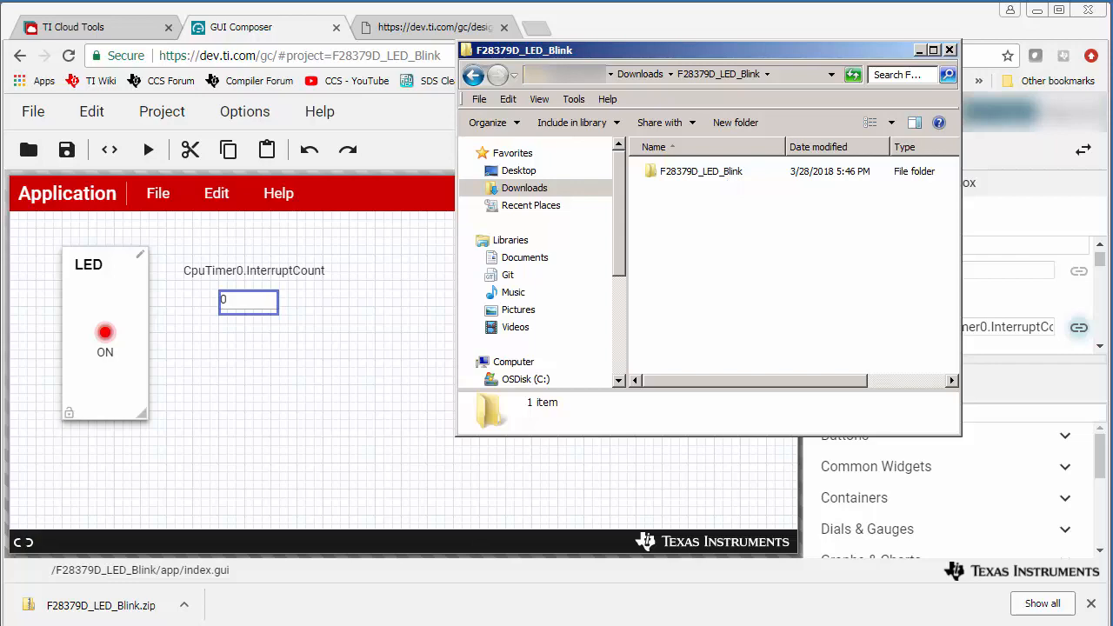
click(296, 585)
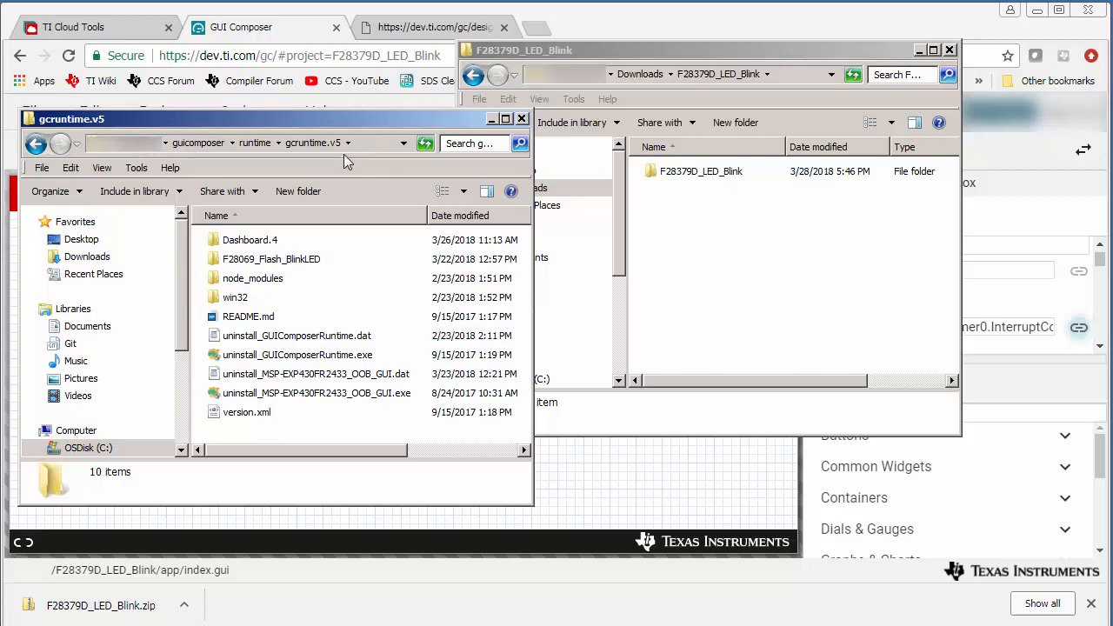
- Copy the F28379D_LED_Blink folder into gcruntime.v5 and view its contents there
click(743, 179)
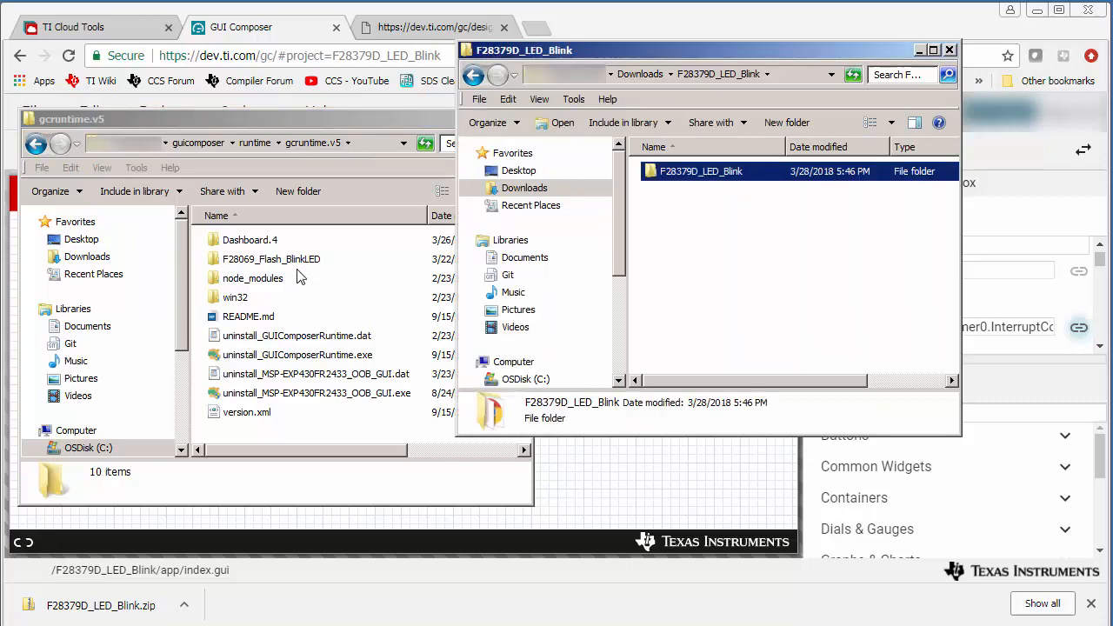
click(296, 153)
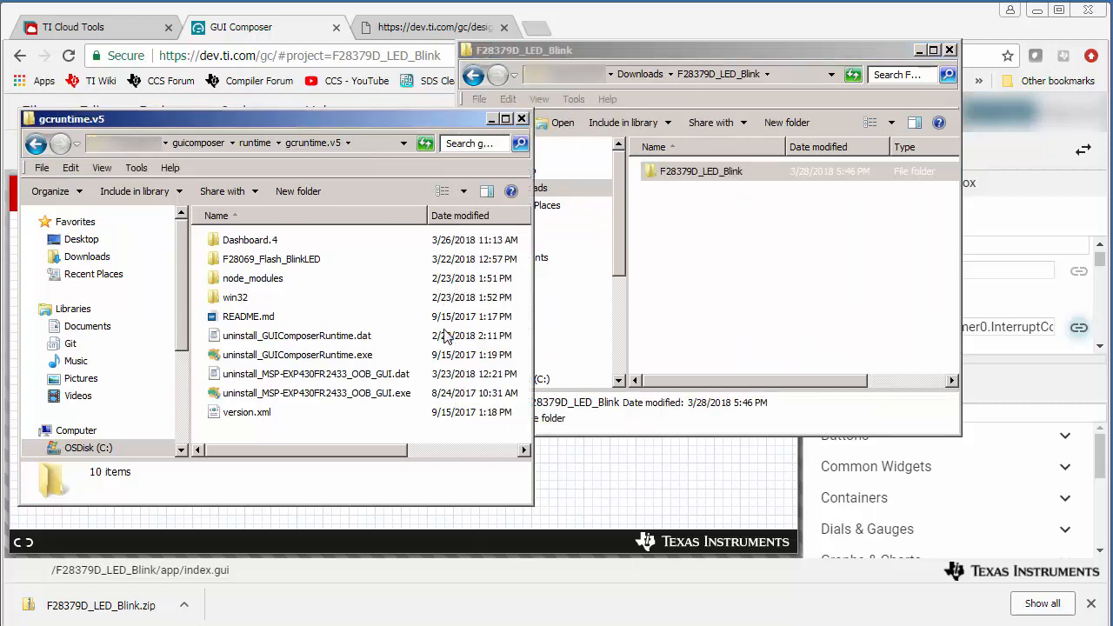
key(ctrl+v)
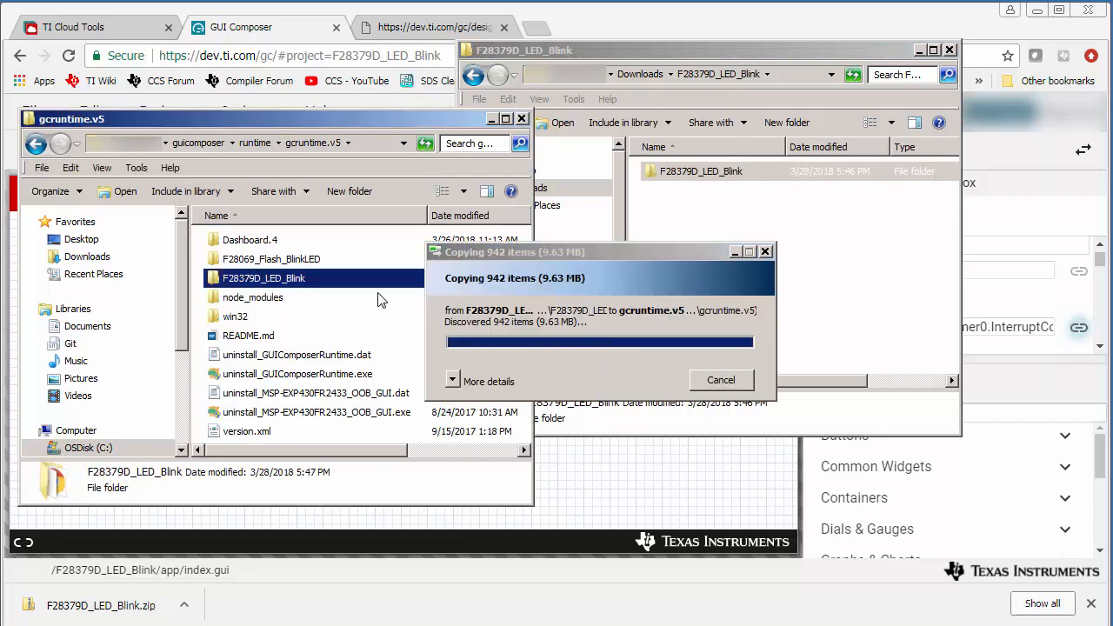
double_click(312, 281)
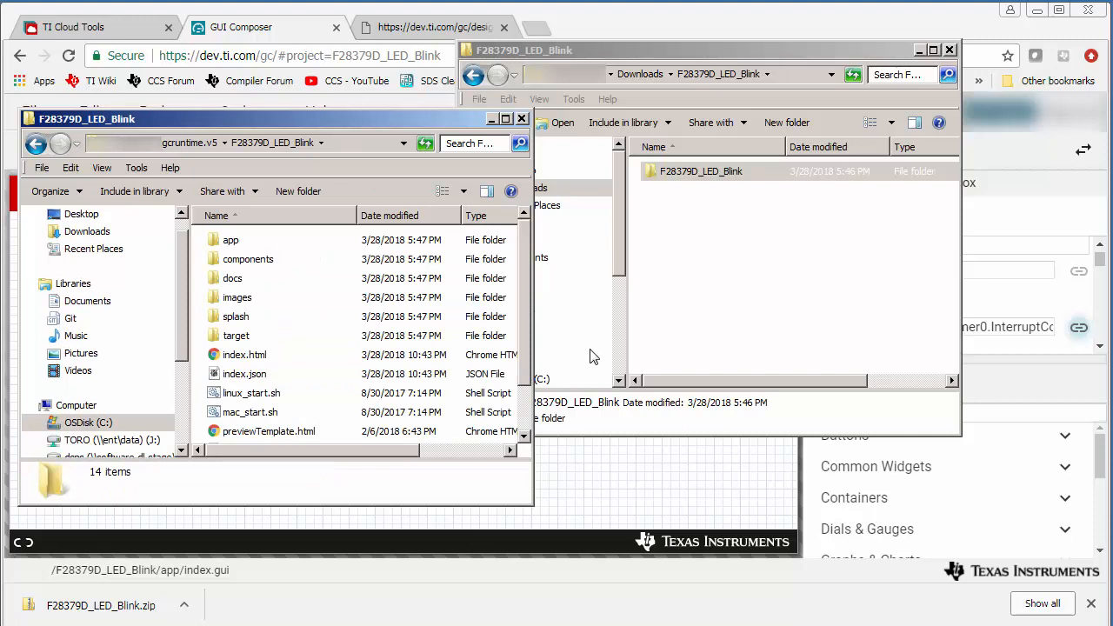
scroll(530, 358, down, 3)
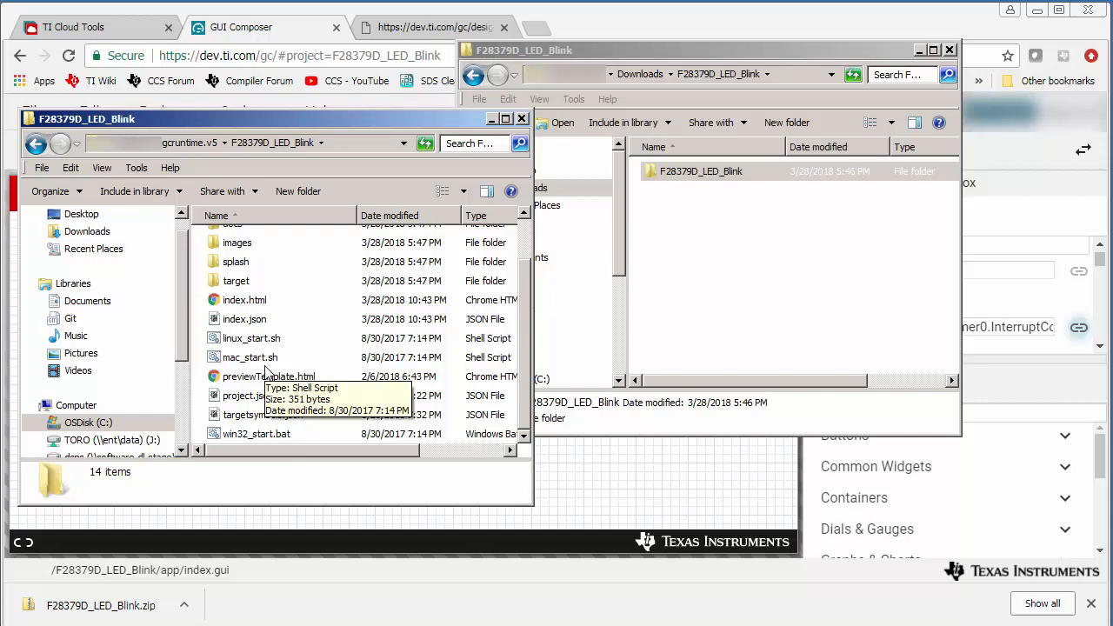
- Run win32_start.bat so the F28379D_LED_Blink standalone app starts
click(270, 435)
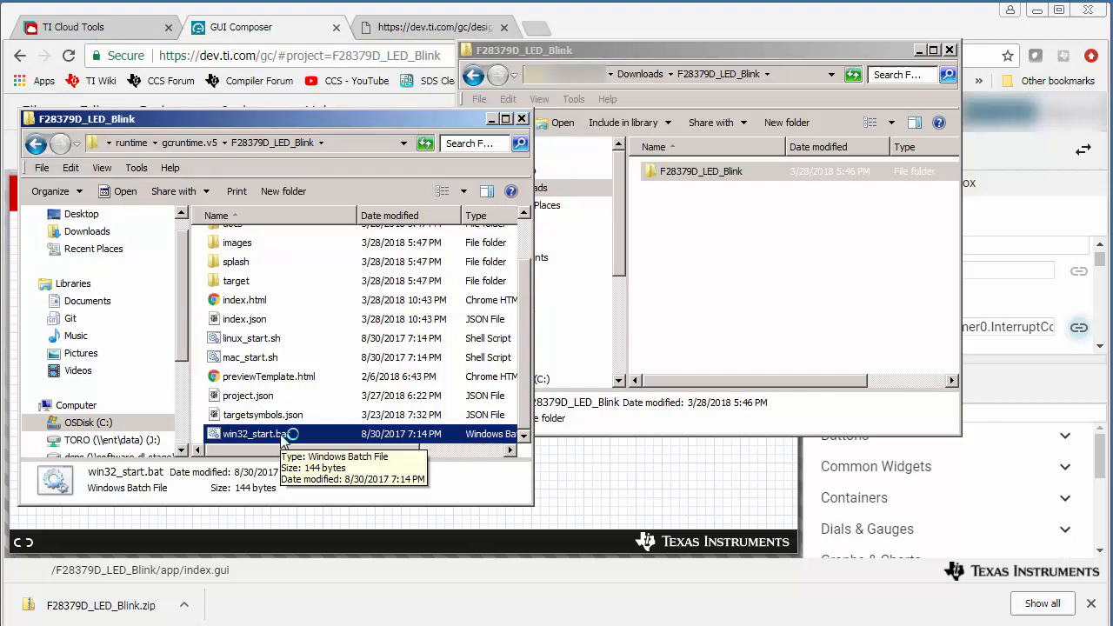
double_click(256, 434)
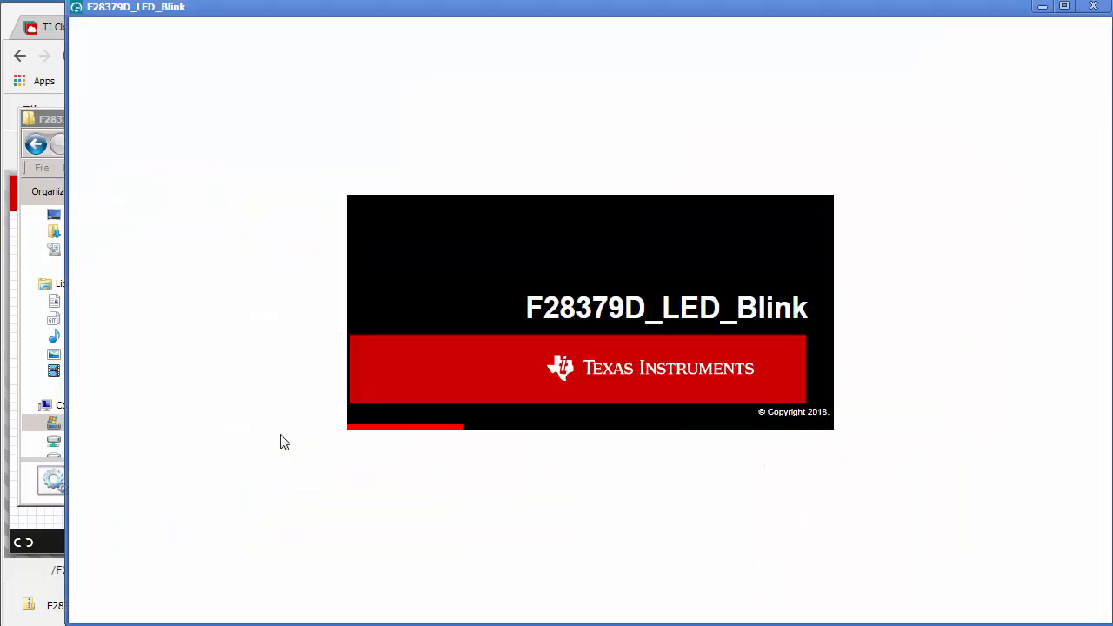